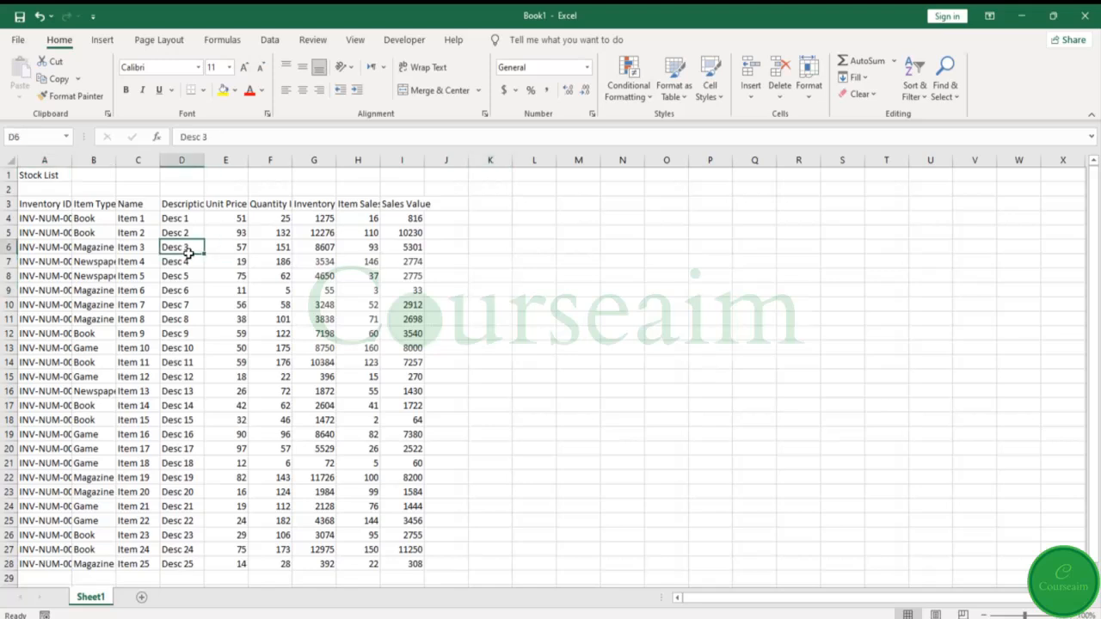
- Examine the sheet title, the Inventory ID header and the first inventory numbers in column A
{"action": "left_click", "coordinate": [51, 174]}
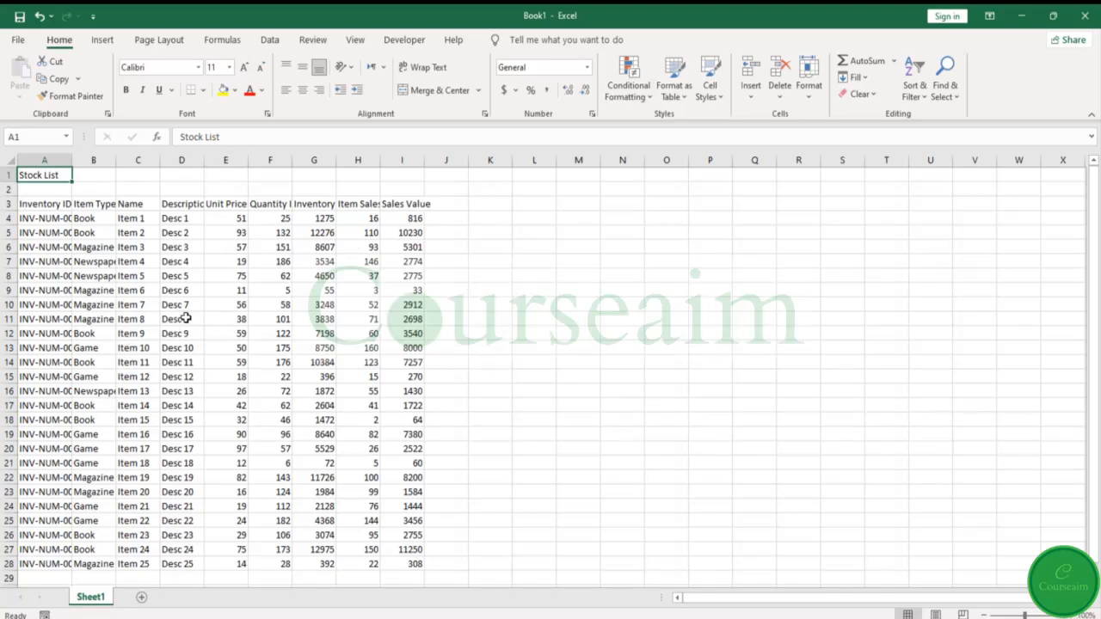
{"action": "left_click", "coordinate": [43, 205]}
{"action": "left_click", "coordinate": [41, 218]}
{"action": "left_click", "coordinate": [42, 232]}
{"action": "left_click", "coordinate": [44, 247]}
{"action": "left_click", "coordinate": [47, 262]}
{"action": "left_click", "coordinate": [49, 276]}
{"action": "left_click", "coordinate": [53, 291]}
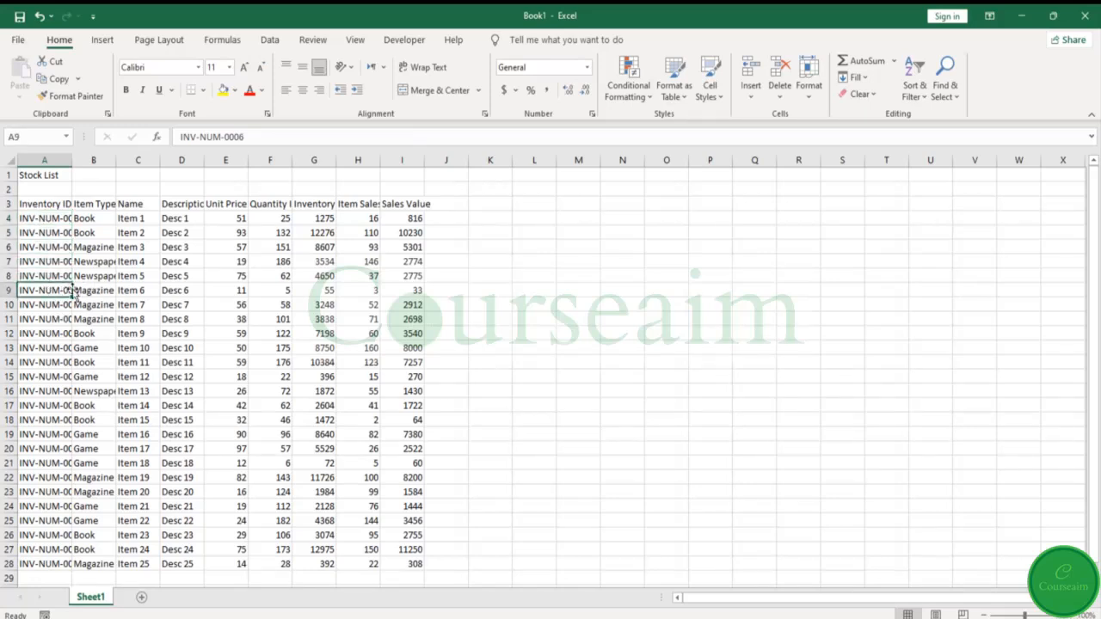
- Widen column A enough to show the complete inventory IDs
{"action": "left_click", "coordinate": [53, 205]}
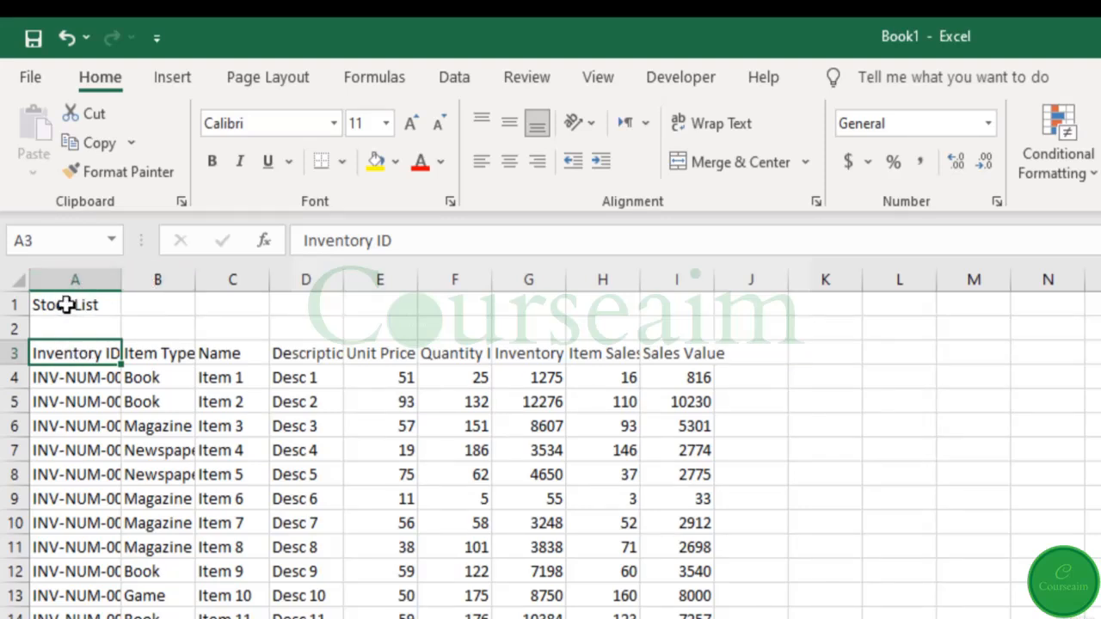
{"action": "left_click", "coordinate": [109, 278]}
{"action": "left_click_drag", "start_coordinate": [118, 278], "coordinate": [166, 285]}
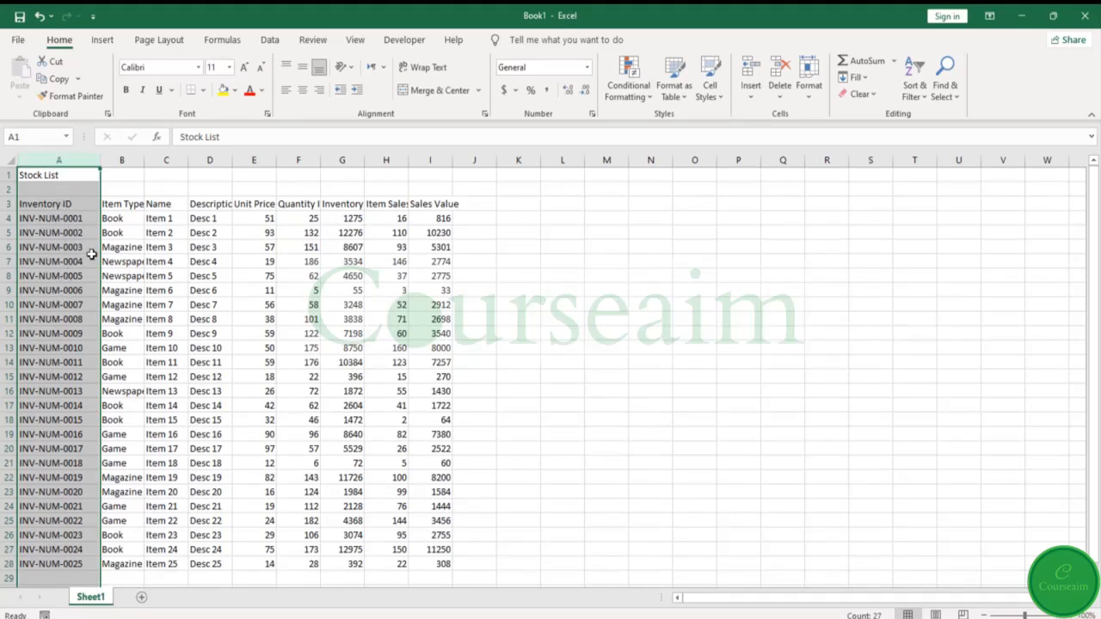
- Widen columns A through F together to one equal width, and undo the resize
{"action": "left_click_drag", "start_coordinate": [71, 152], "coordinate": [315, 166]}
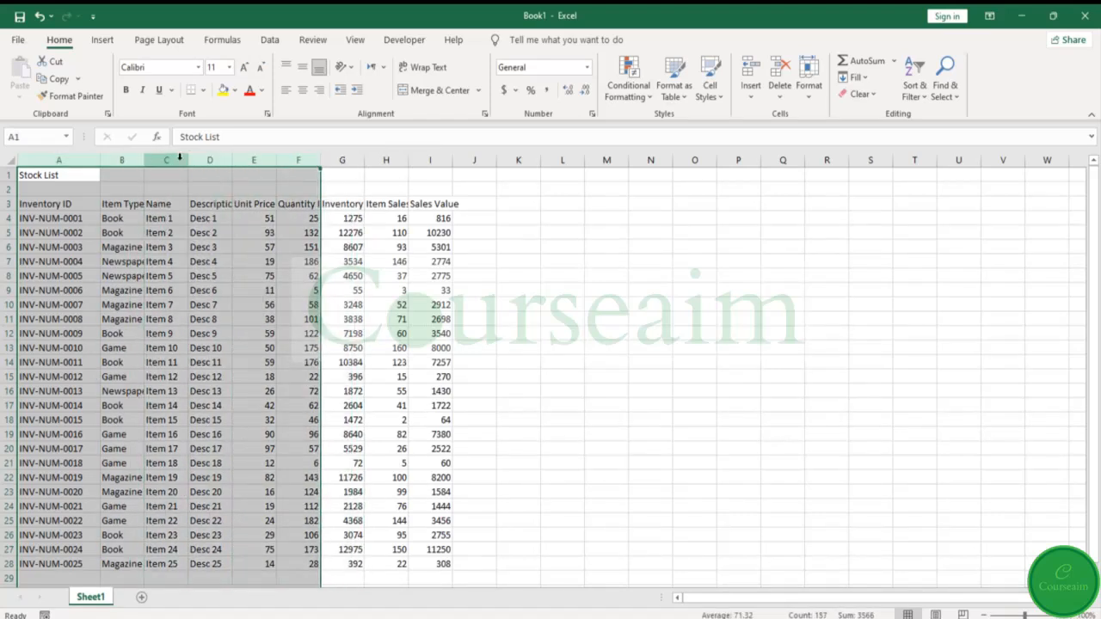
{"action": "left_click_drag", "start_coordinate": [190, 161], "coordinate": [237, 164]}
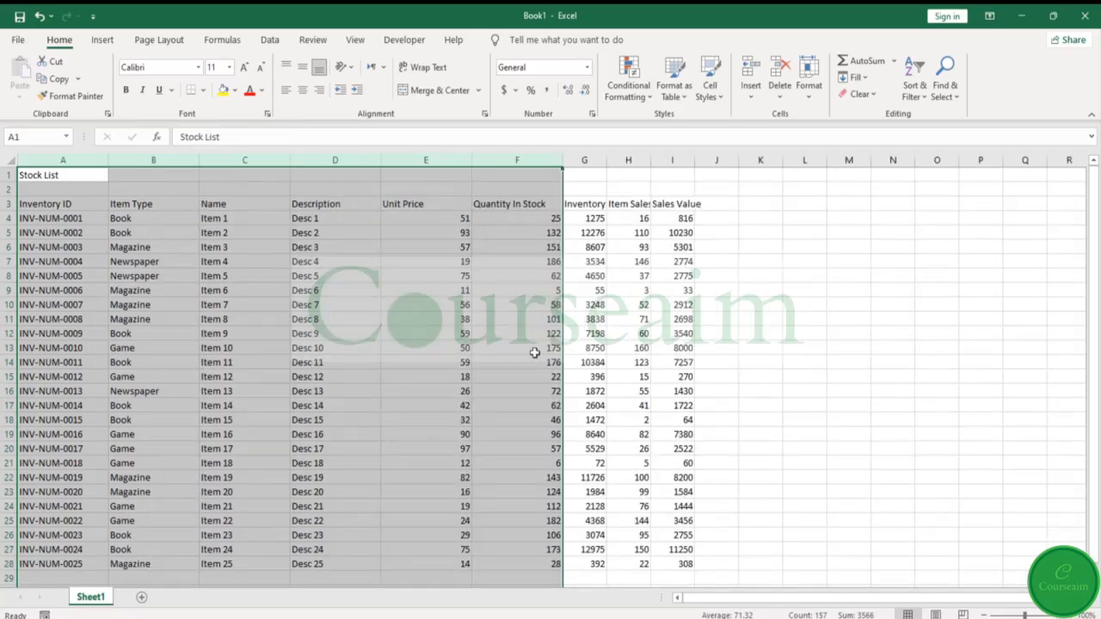
{"action": "left_click", "coordinate": [39, 15]}
- Set the width of column A to exactly 20
{"action": "left_click", "coordinate": [46, 160]}
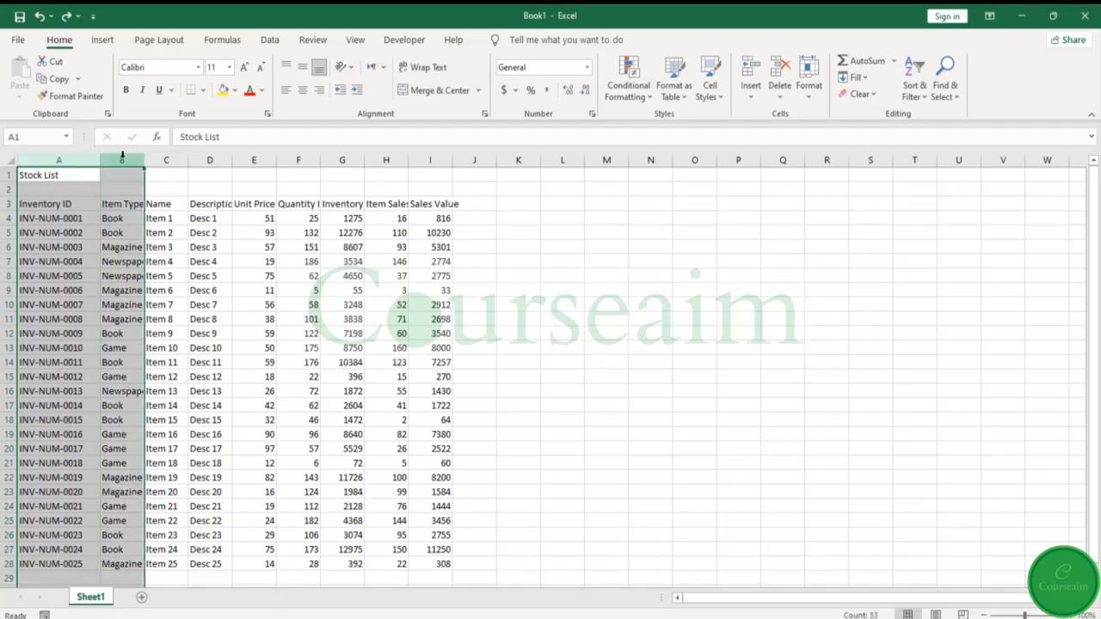
{"action": "right_click", "coordinate": [76, 162]}
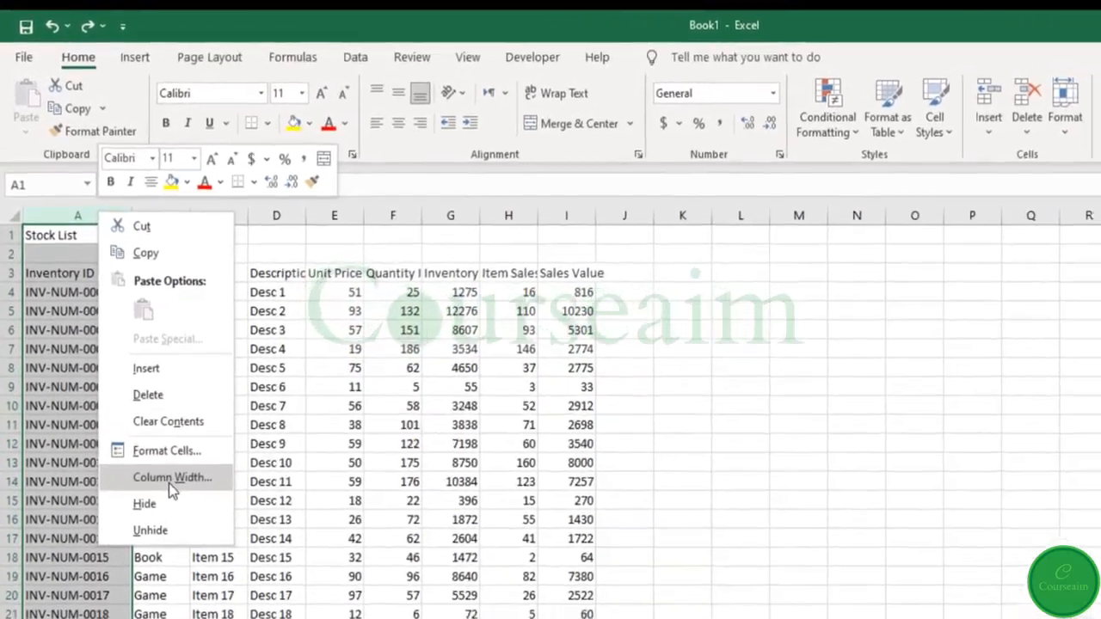
{"action": "left_click", "coordinate": [169, 477]}
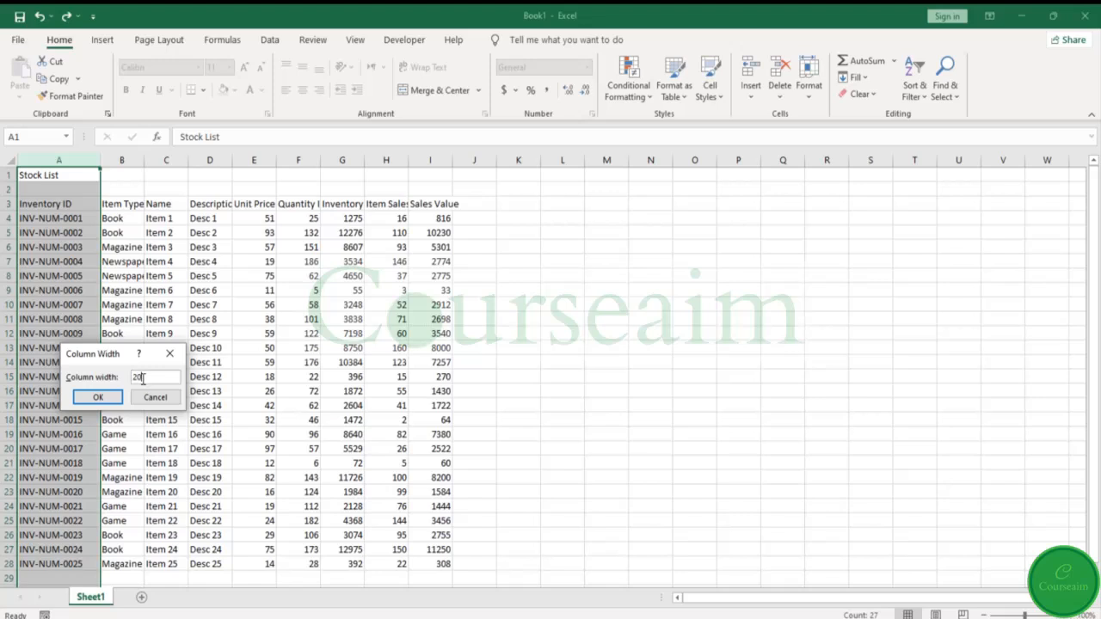
{"action": "key", "text": "Return"}
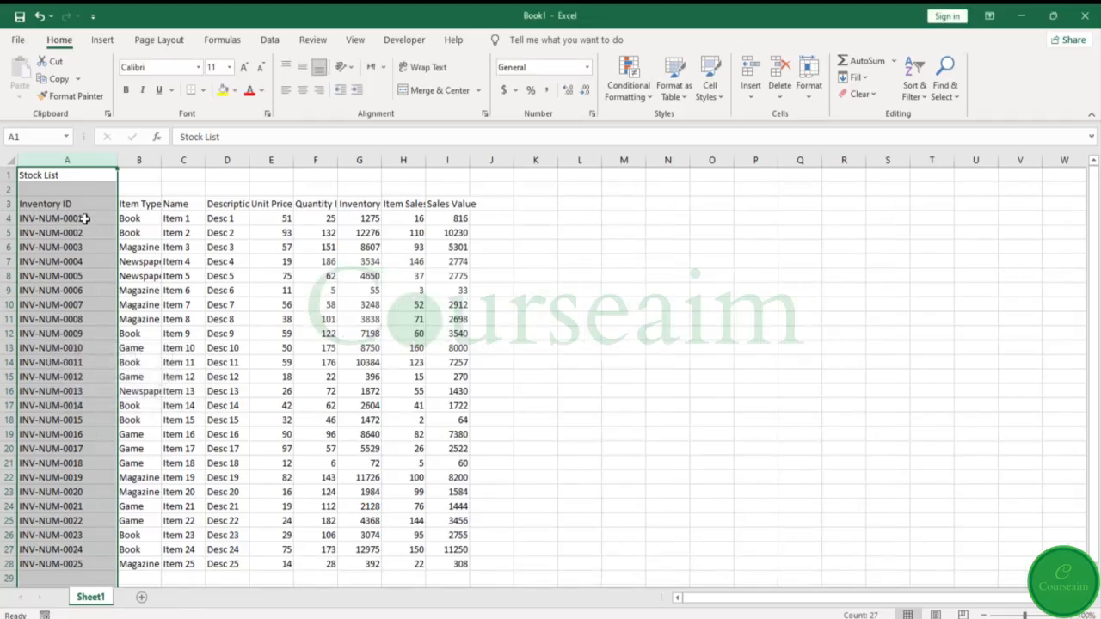
- Make empty row 2 several times taller, and autofit its height again
{"action": "left_click", "coordinate": [9, 189]}
{"action": "left_click_drag", "start_coordinate": [11, 194], "coordinate": [11, 244]}
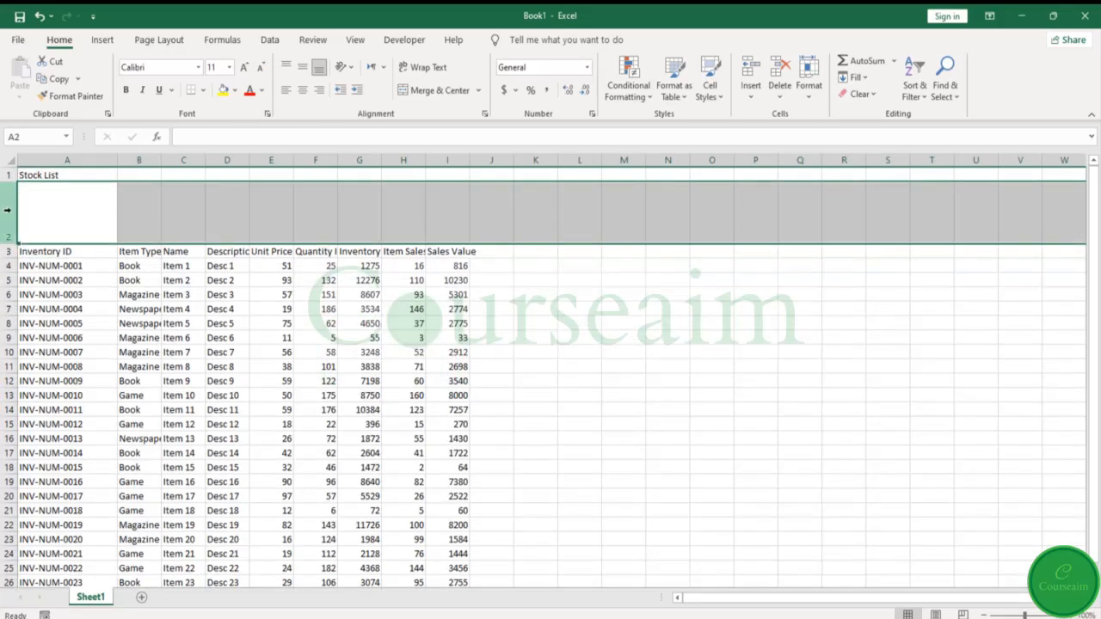
{"action": "double_click", "coordinate": [5, 239]}
- Increase the height of rows 2 through 4 together, and undo the change
{"action": "left_click_drag", "start_coordinate": [9, 190], "coordinate": [10, 243]}
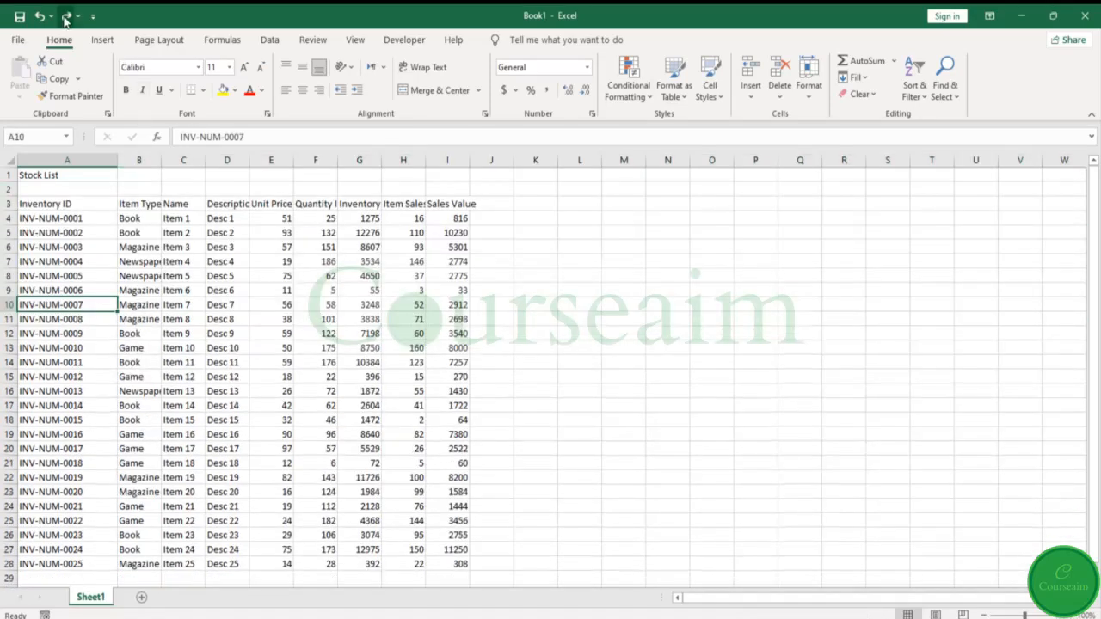
{"action": "left_click", "coordinate": [66, 16]}
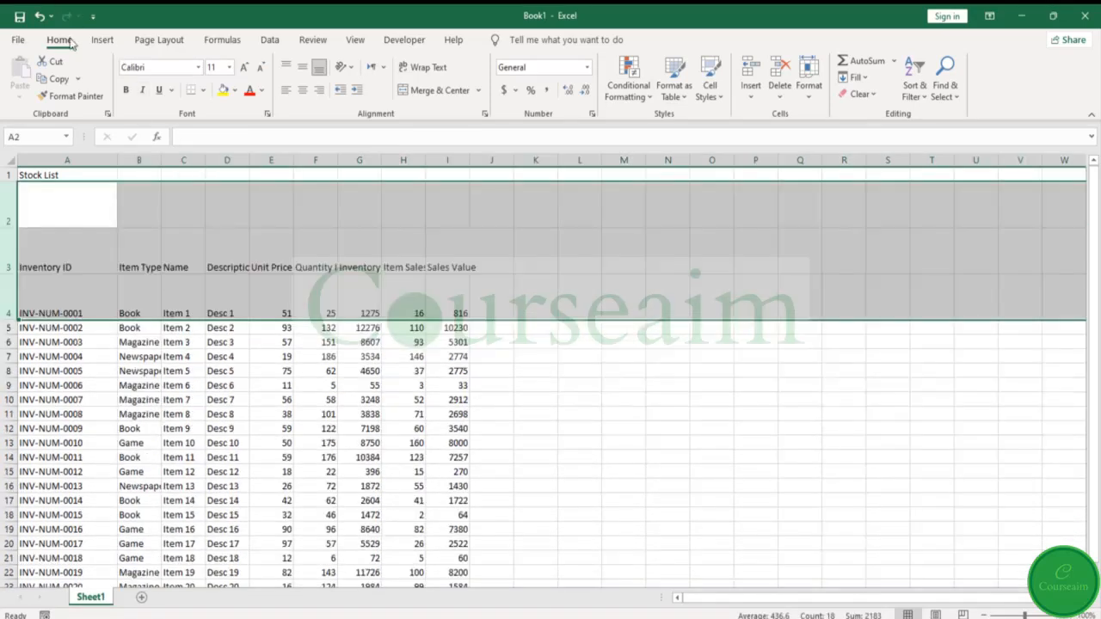
{"action": "left_click", "coordinate": [8, 263]}
{"action": "right_click", "coordinate": [10, 258]}
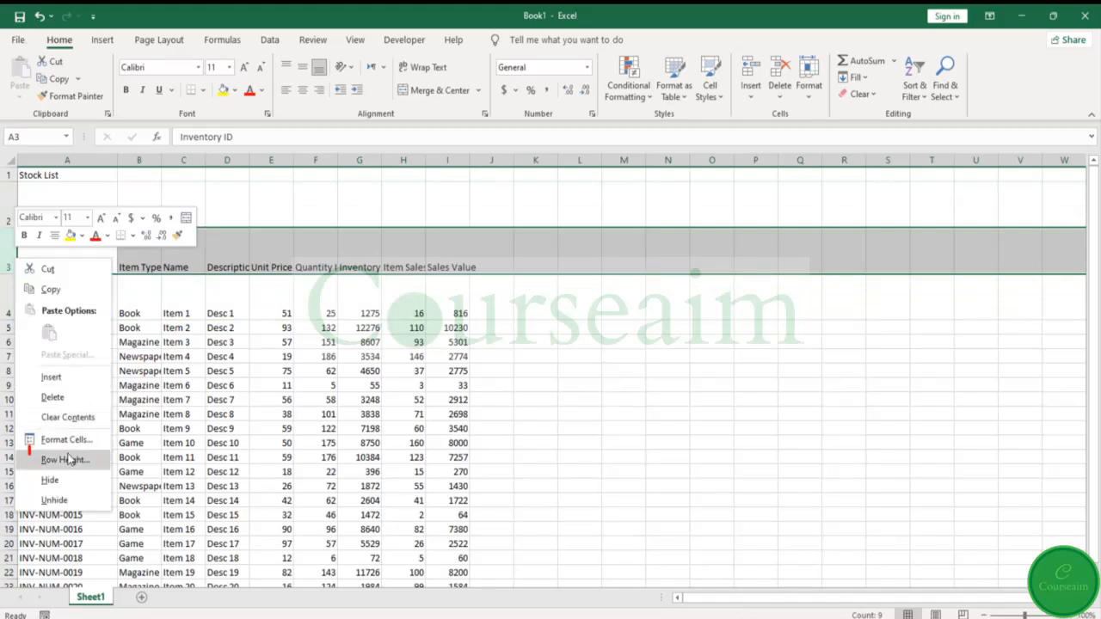
{"action": "key", "text": "Escape"}
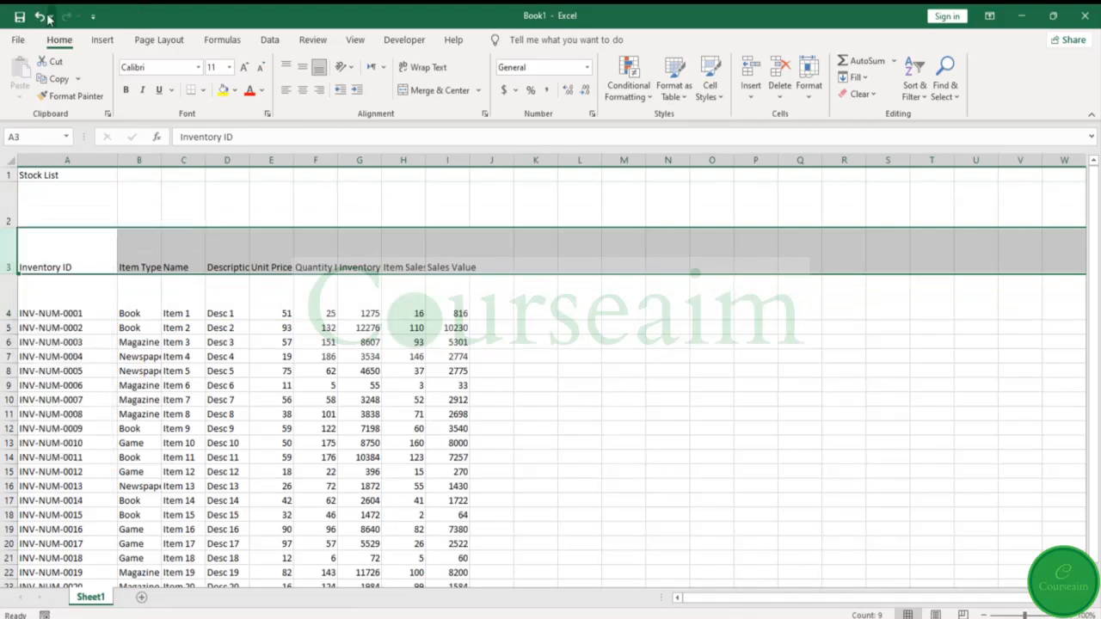
{"action": "left_click", "coordinate": [47, 17]}
{"action": "left_click", "coordinate": [730, 269]}
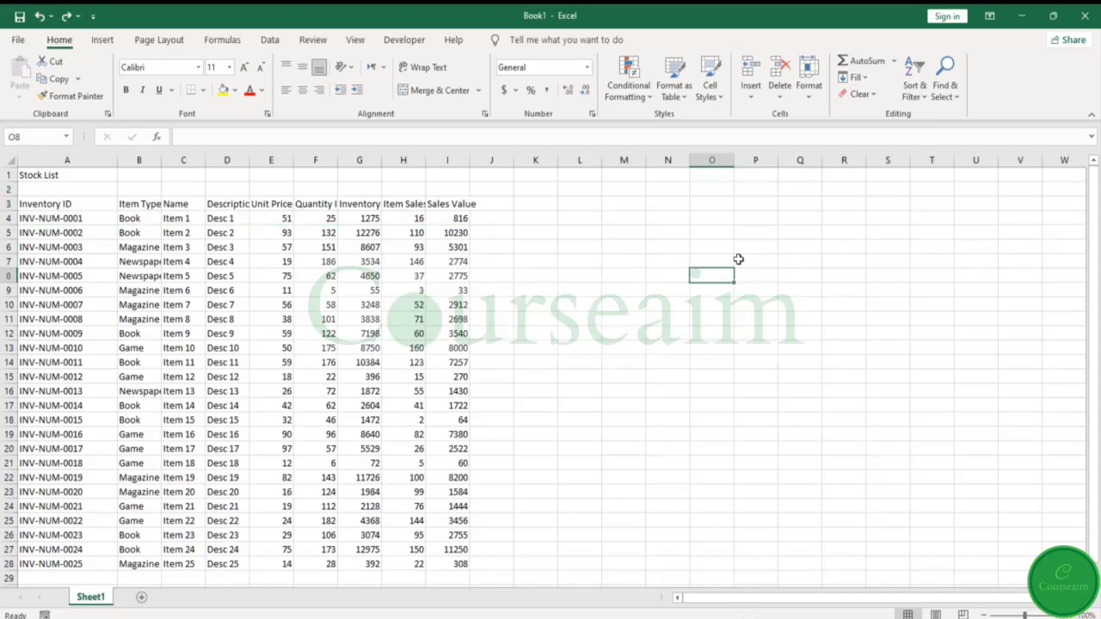
- Check the row height setting of row 2 without changing it
{"action": "left_click", "coordinate": [56, 189]}
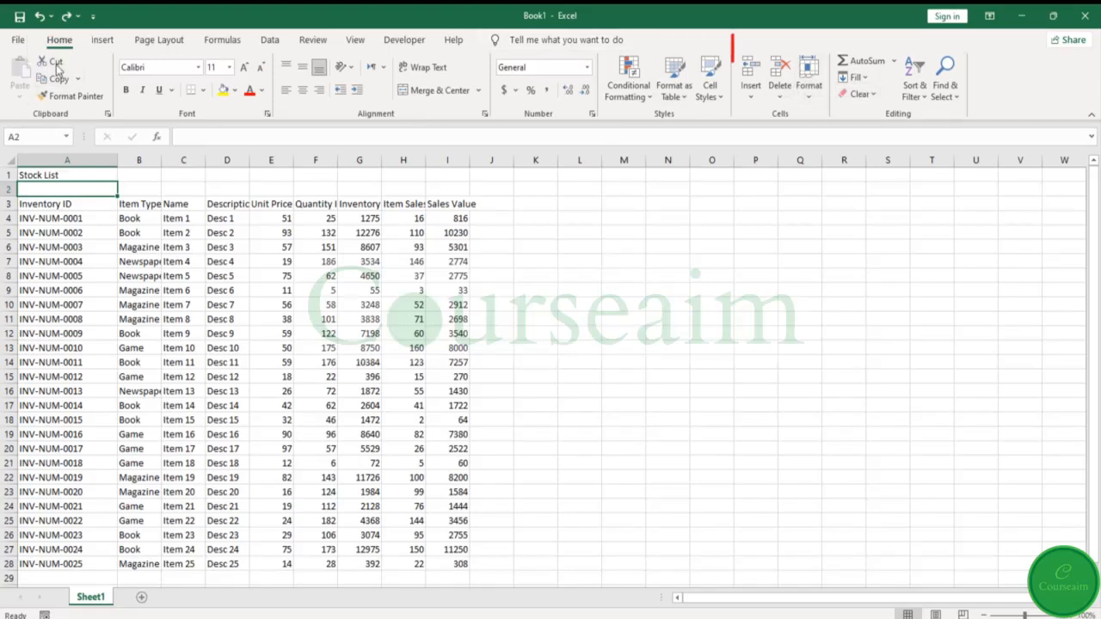
{"action": "left_click", "coordinate": [808, 91]}
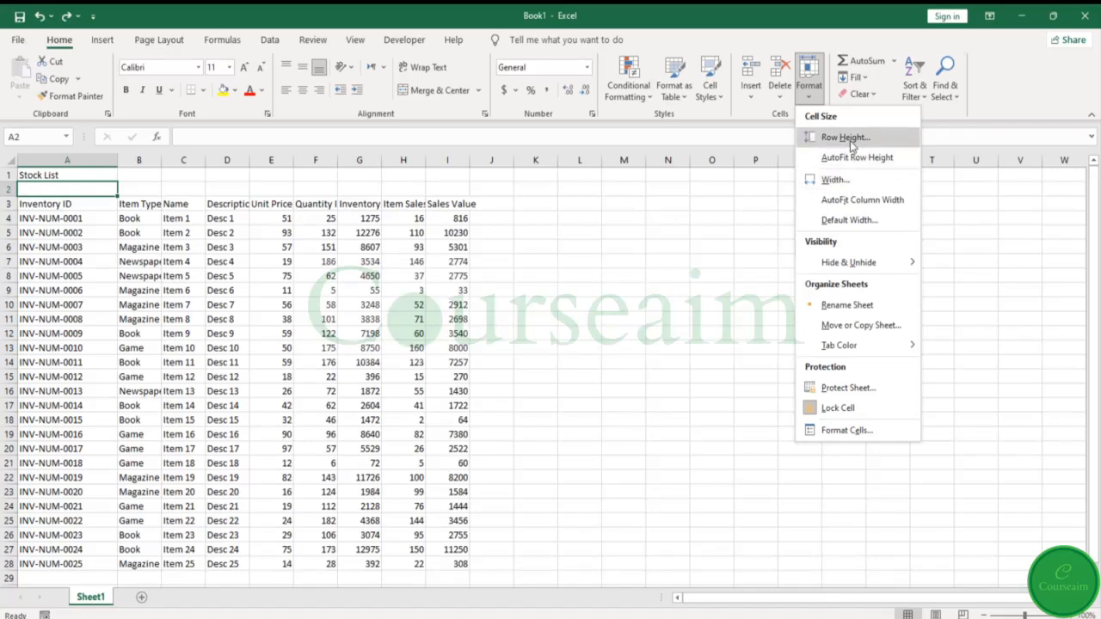
{"action": "left_click", "coordinate": [845, 138]}
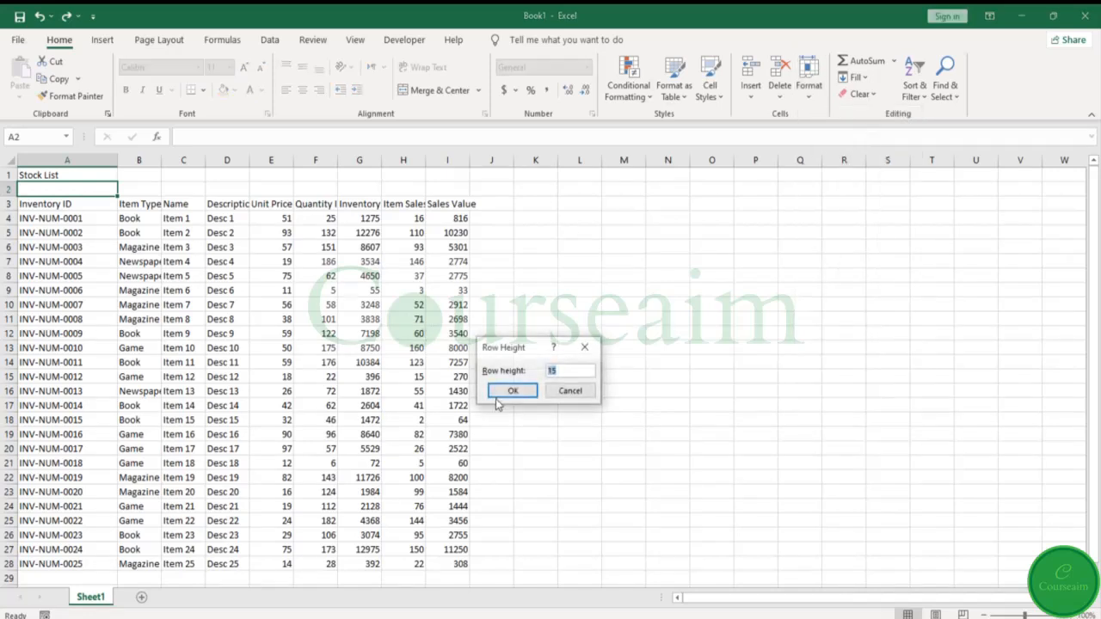
{"action": "left_click", "coordinate": [568, 393]}
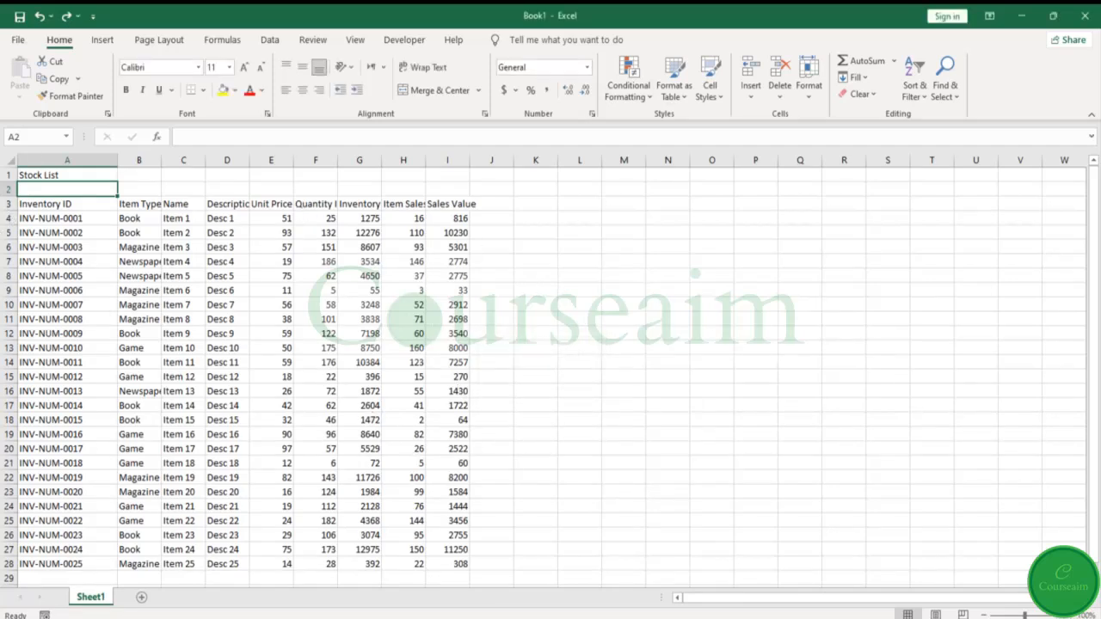
- Undo the width changes made to column A
{"action": "key", "text": "ctrl+z"}
{"action": "key", "text": "ctrl+z"}
{"action": "key", "text": "ctrl+z"}
{"action": "key", "text": "ctrl+z"}
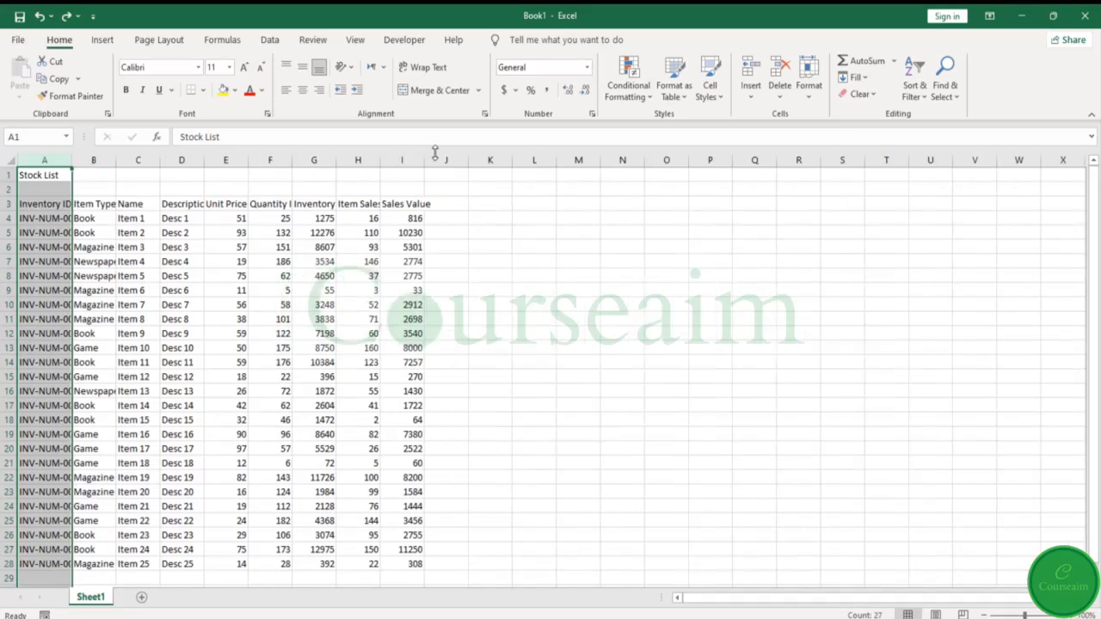
{"action": "left_click", "coordinate": [581, 207]}
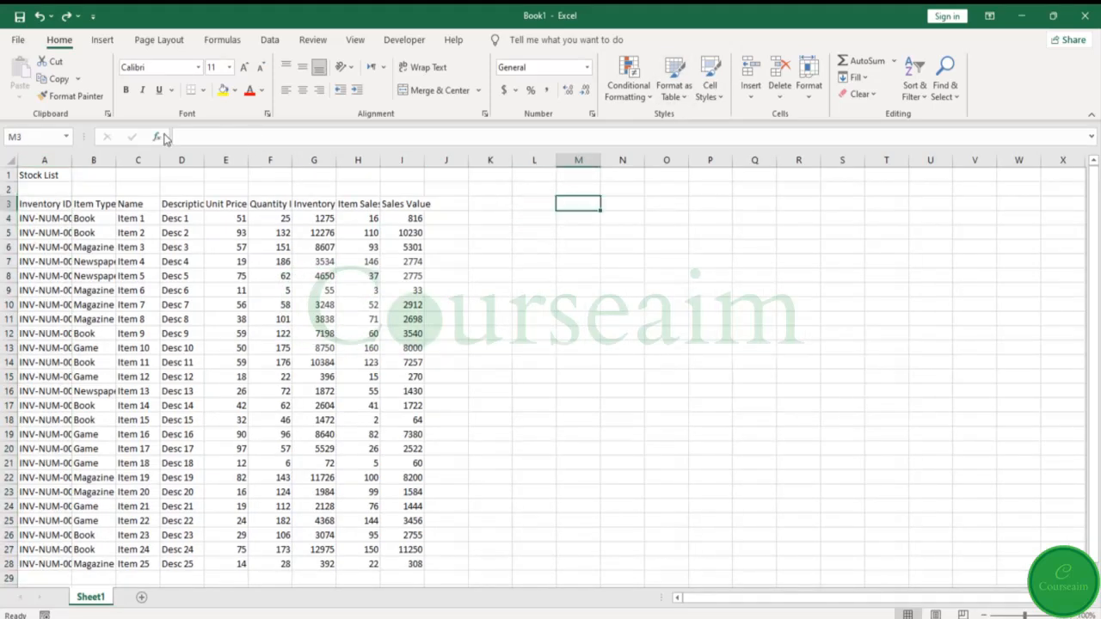
- AutoFit the widths of columns A through C to their contents
{"action": "left_click_drag", "start_coordinate": [43, 160], "coordinate": [129, 161]}
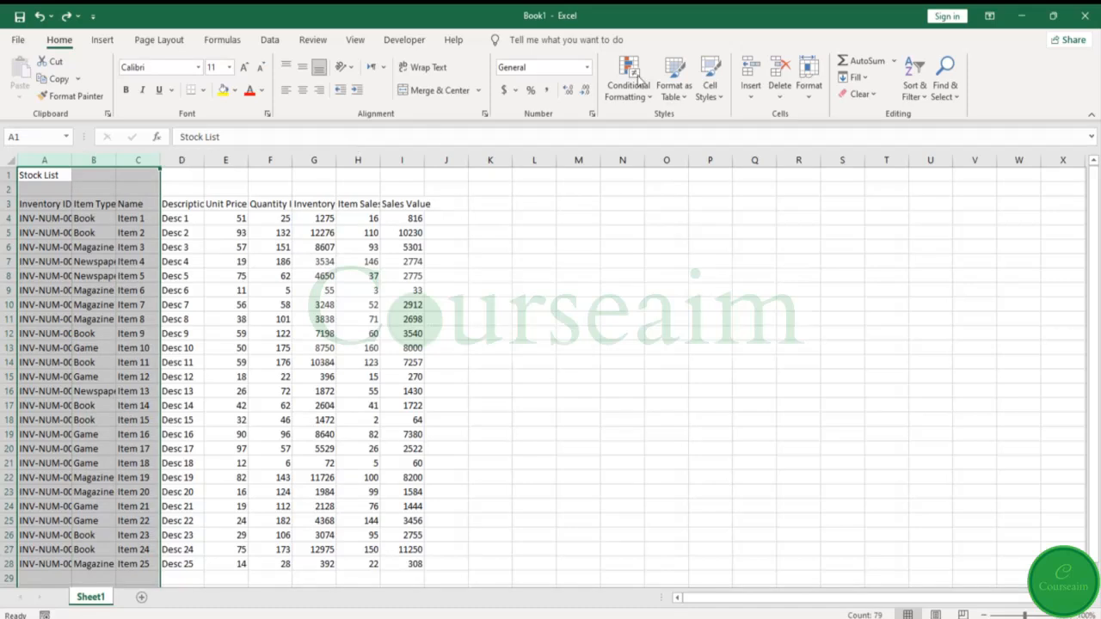
{"action": "left_click", "coordinate": [808, 86]}
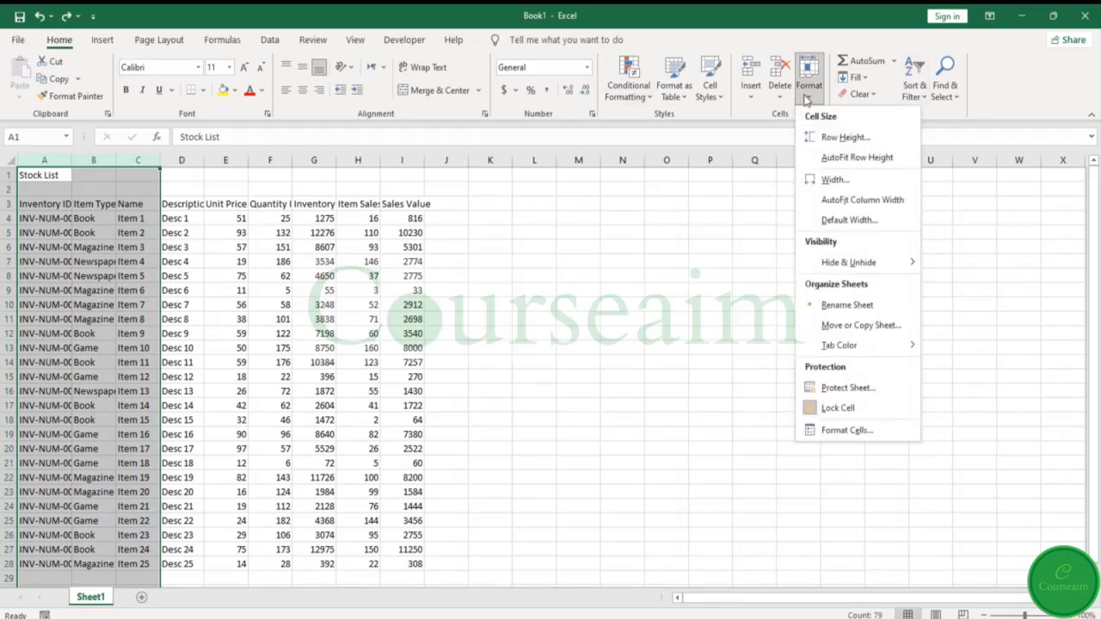
{"action": "left_click", "coordinate": [871, 202]}
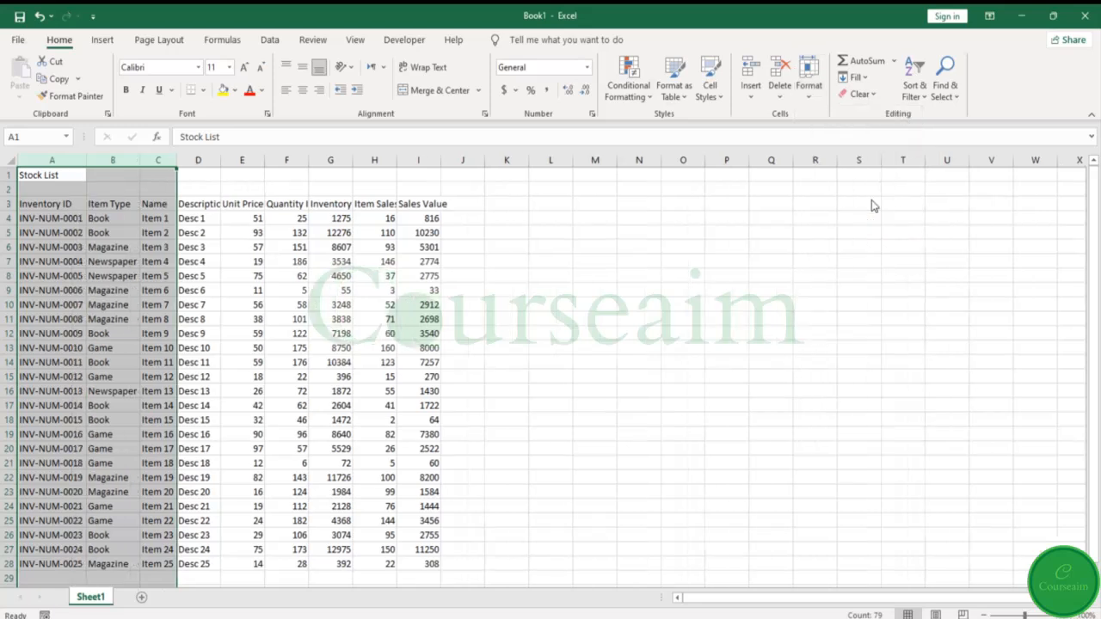
{"action": "left_click", "coordinate": [283, 242]}
- AutoFit the widths of all table columns, A through I
{"action": "left_click_drag", "start_coordinate": [76, 188], "coordinate": [79, 317]}
{"action": "left_click", "coordinate": [79, 160]}
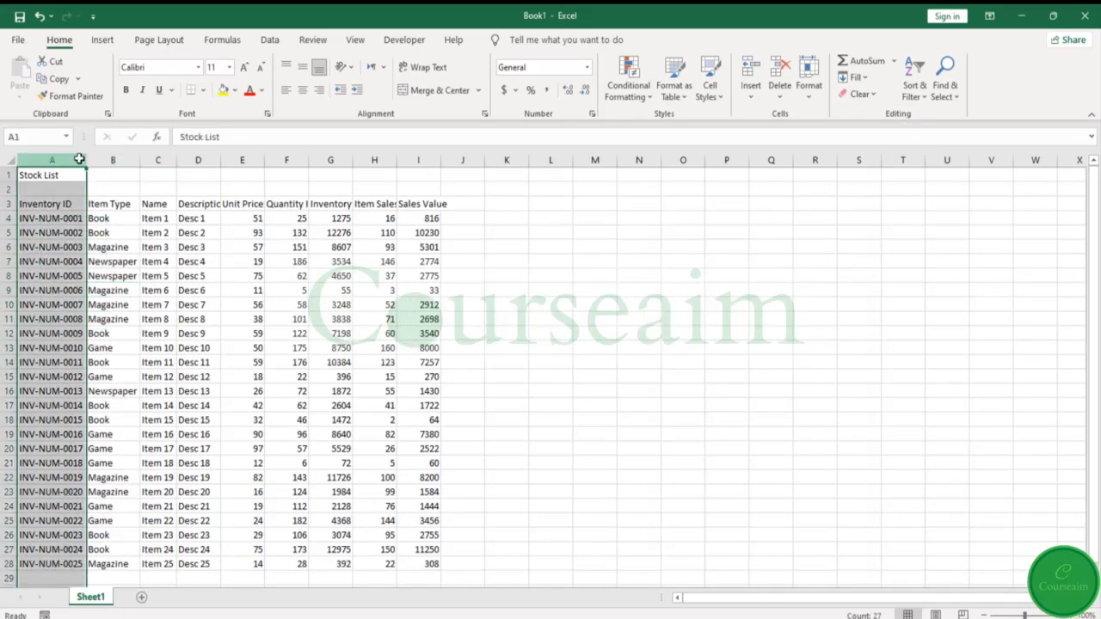
{"action": "left_click_drag", "start_coordinate": [79, 155], "coordinate": [435, 159]}
{"action": "left_click", "coordinate": [809, 86]}
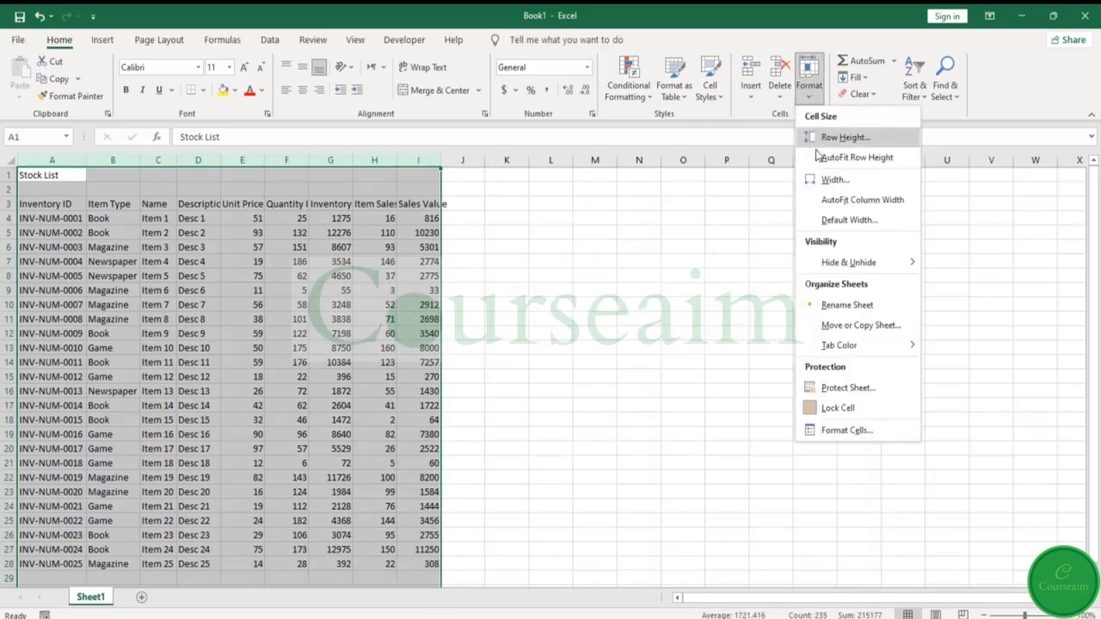
{"action": "left_click", "coordinate": [854, 202]}
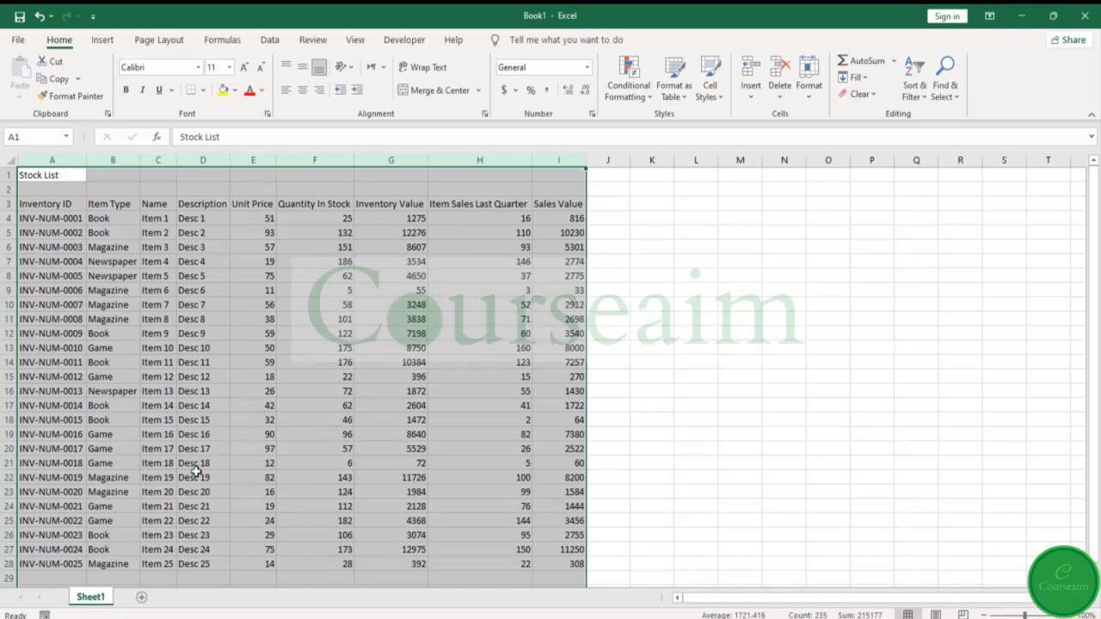
{"action": "left_click", "coordinate": [647, 465]}
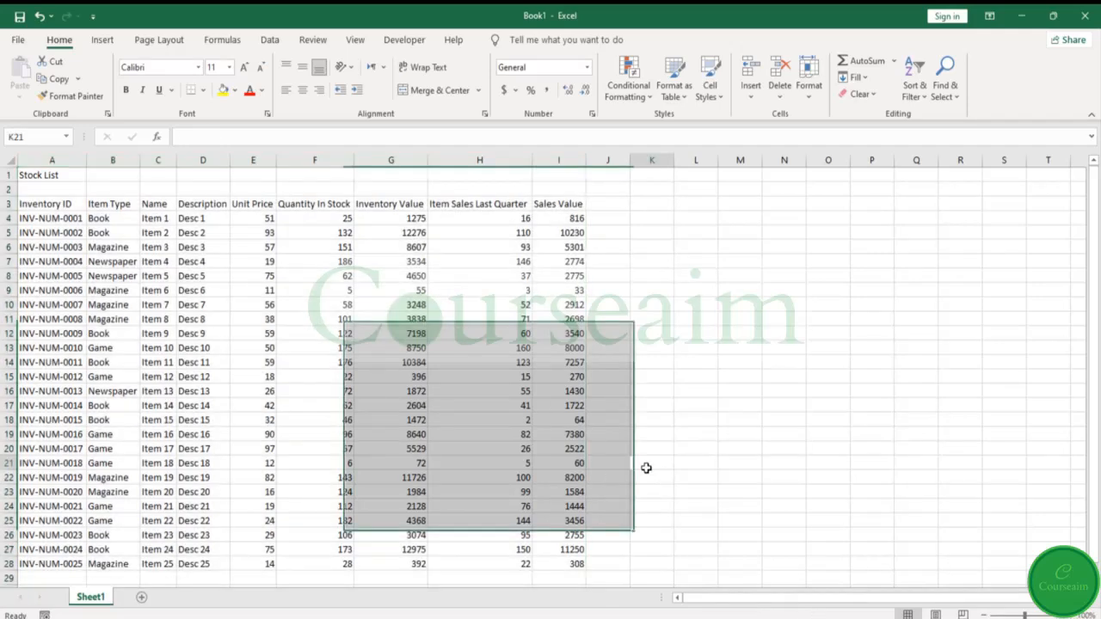
- Undo the AutoFit of columns A through I, and resize these columns together to one narrow equal width
{"action": "key", "text": "ctrl+z"}
{"action": "left_click_drag", "start_coordinate": [441, 163], "coordinate": [448, 163]}
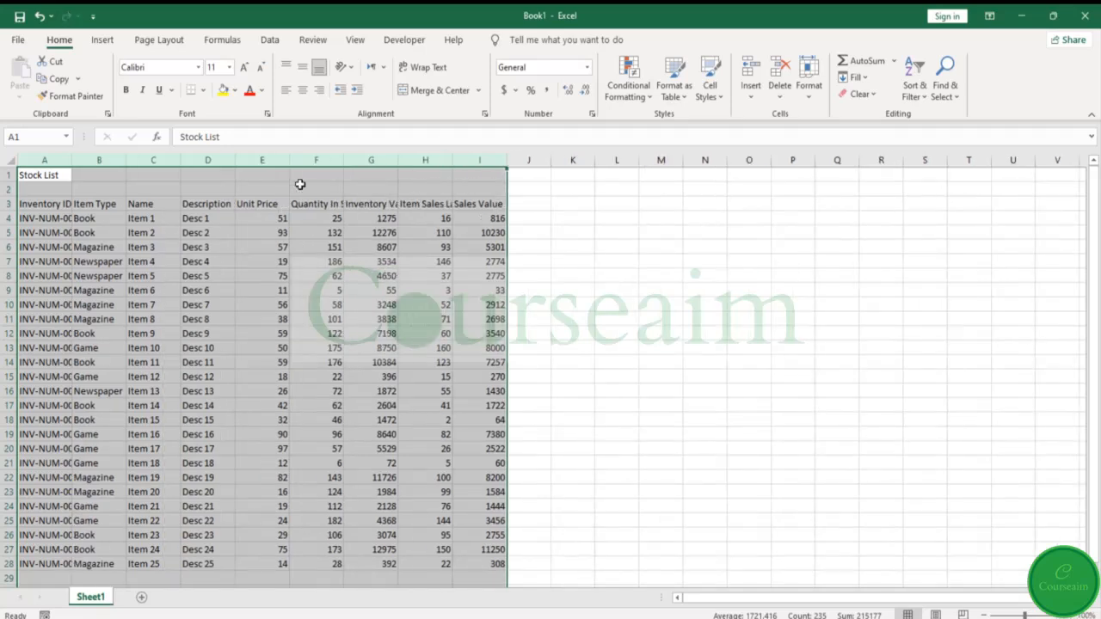
{"action": "left_click", "coordinate": [309, 287]}
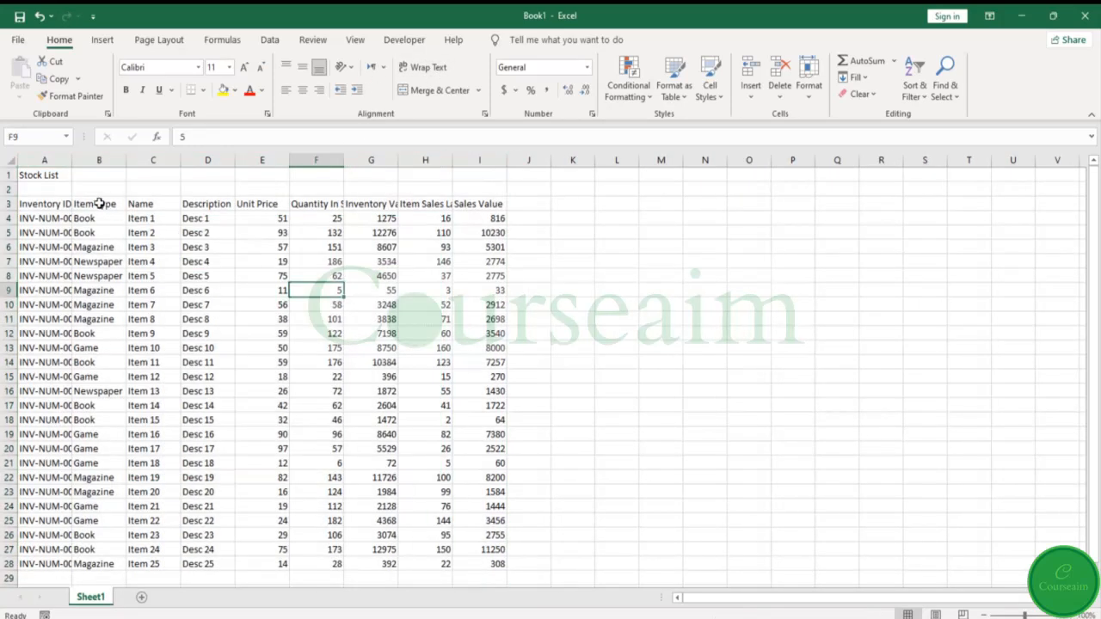
- Wrap the text of the column headings in row 3
{"action": "left_click", "coordinate": [9, 203]}
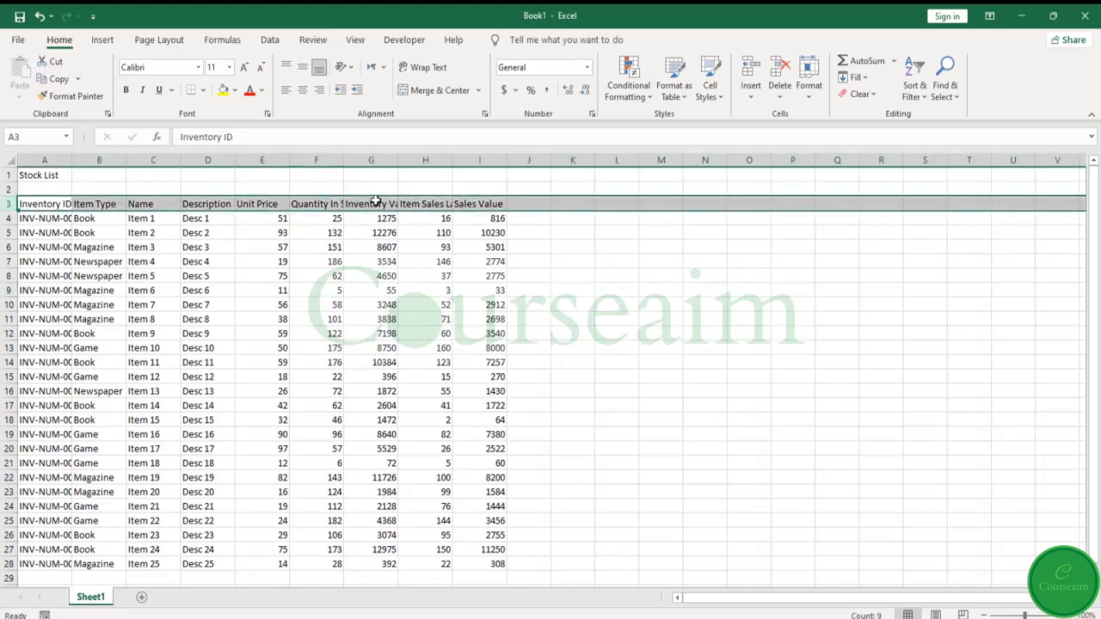
{"action": "left_click", "coordinate": [434, 74]}
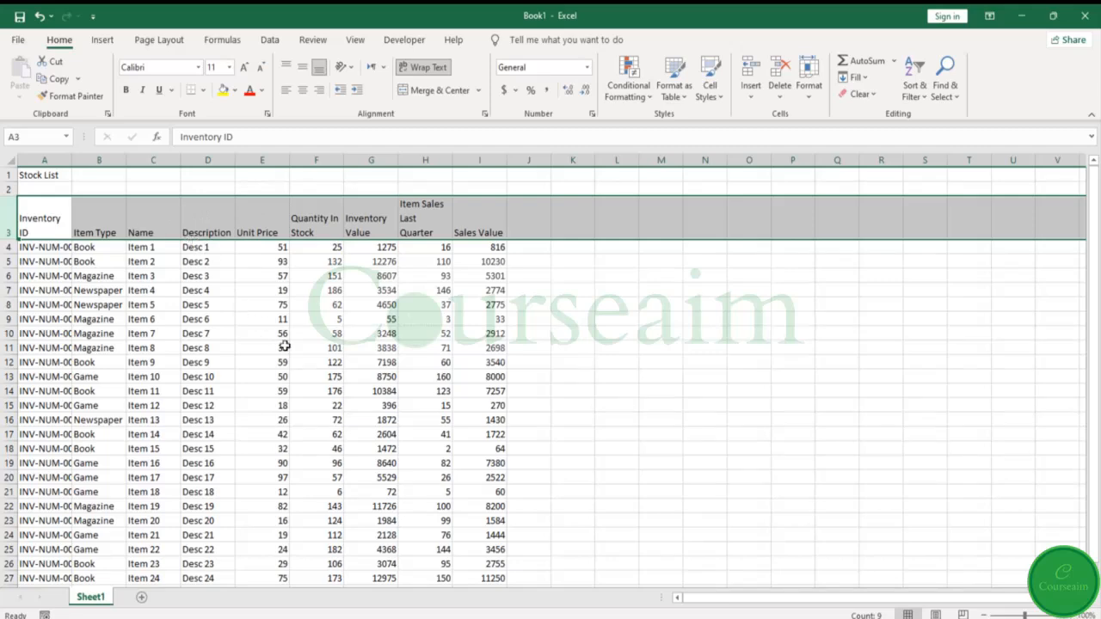
- Widen columns A through I together to an equal width that shows the complete inventory IDs
{"action": "key", "text": "ctrl+a"}
{"action": "left_click_drag", "start_coordinate": [127, 159], "coordinate": [141, 162]}
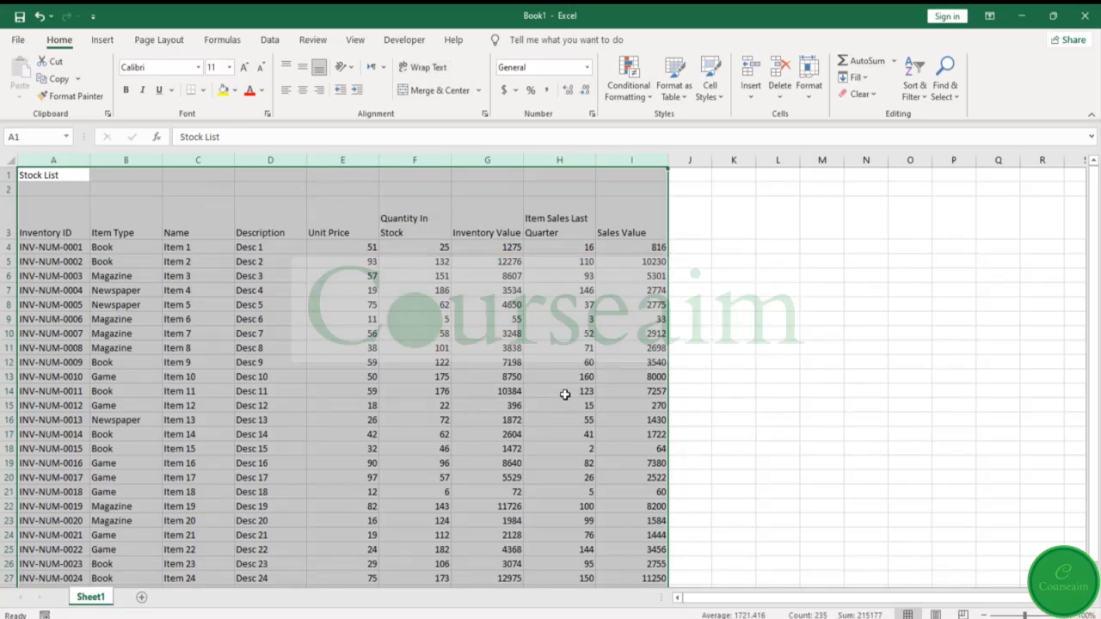
- AutoFit the height of header row 3 to its wrapped headings, and reselect the row
{"action": "left_click", "coordinate": [10, 216]}
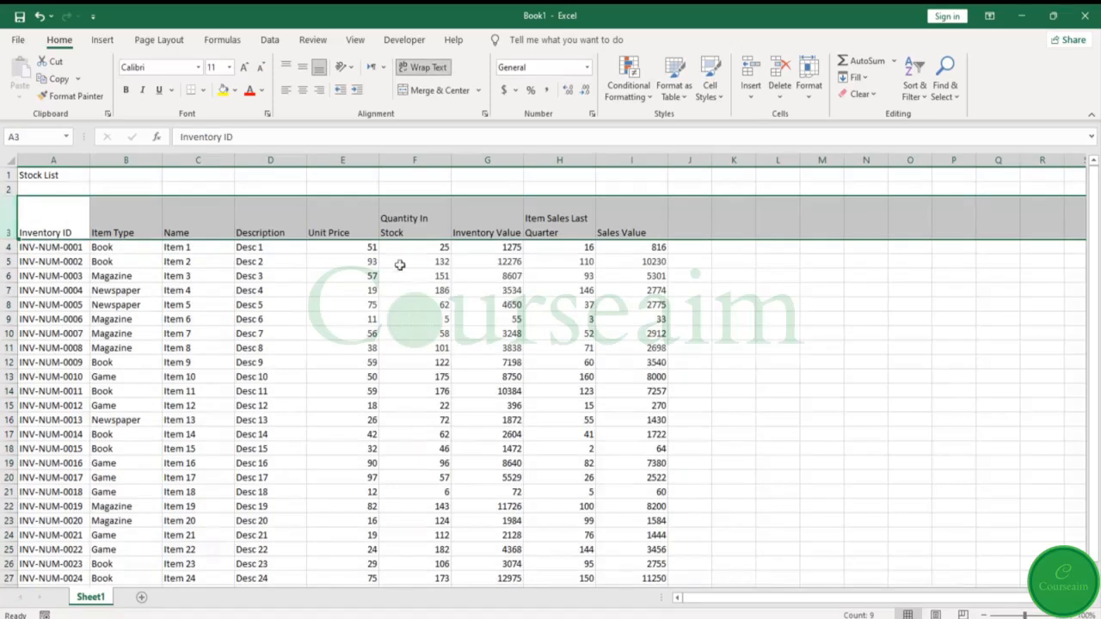
{"action": "left_click", "coordinate": [808, 81]}
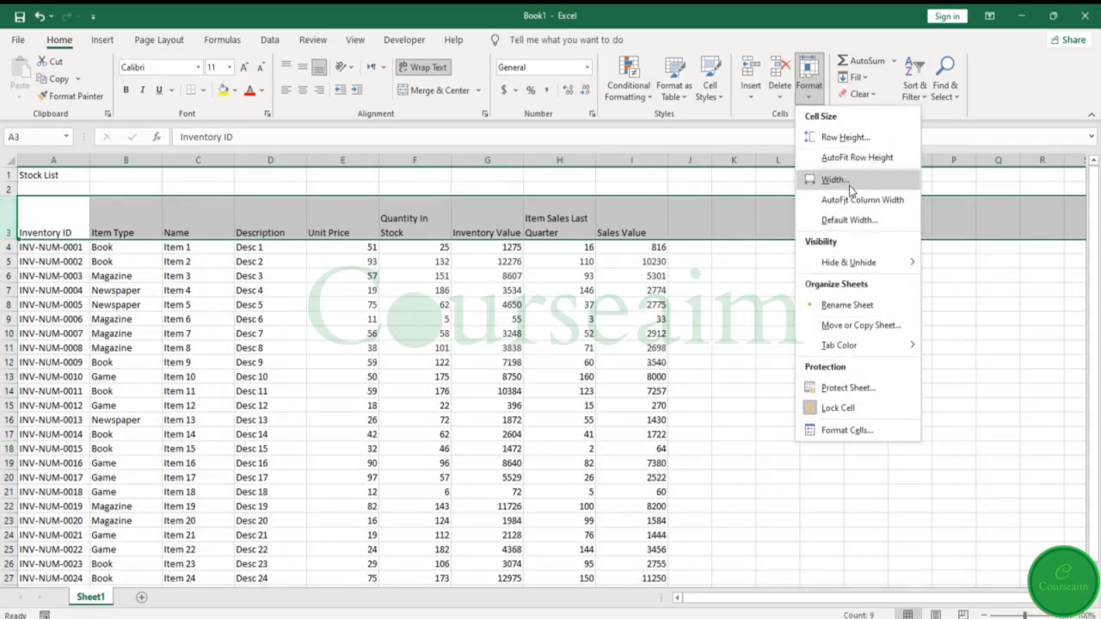
{"action": "left_click", "coordinate": [855, 159]}
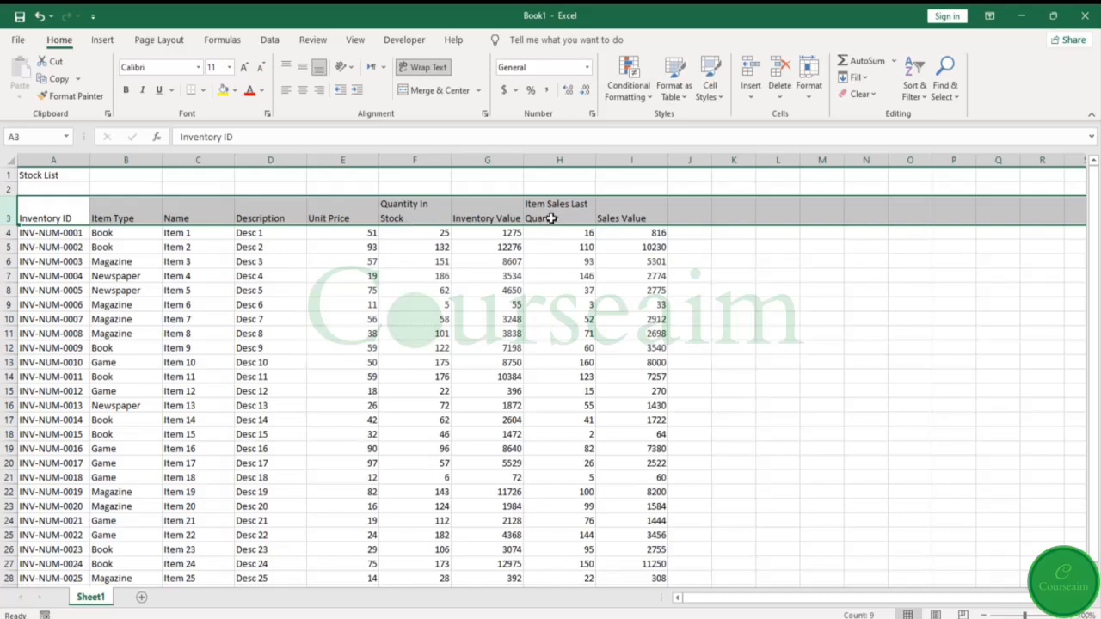
{"action": "left_click", "coordinate": [457, 334]}
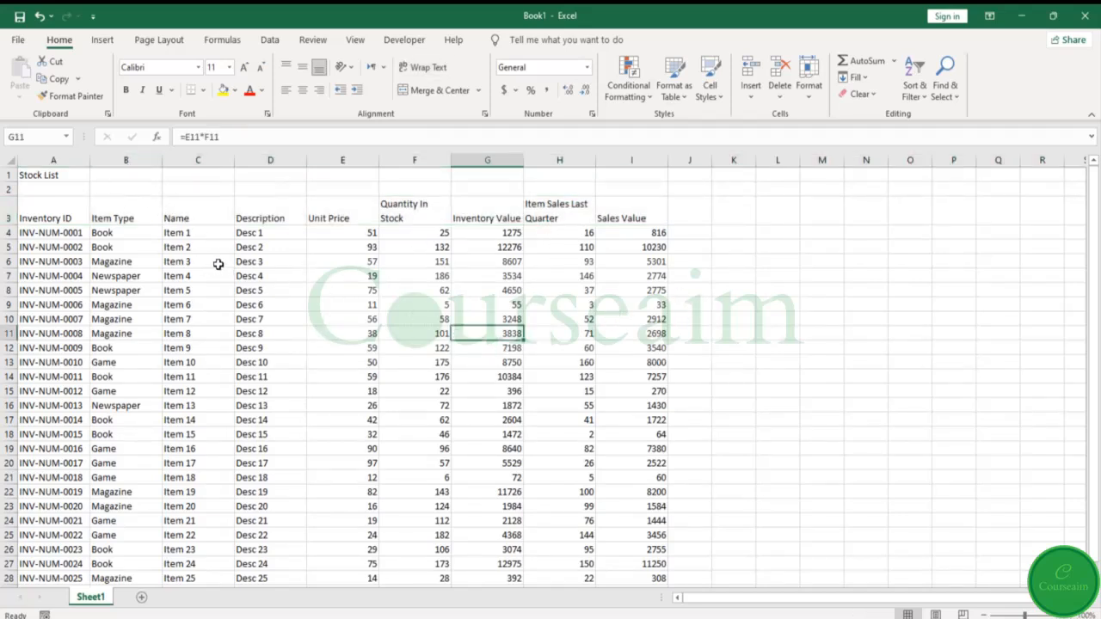
{"action": "left_click", "coordinate": [6, 212]}
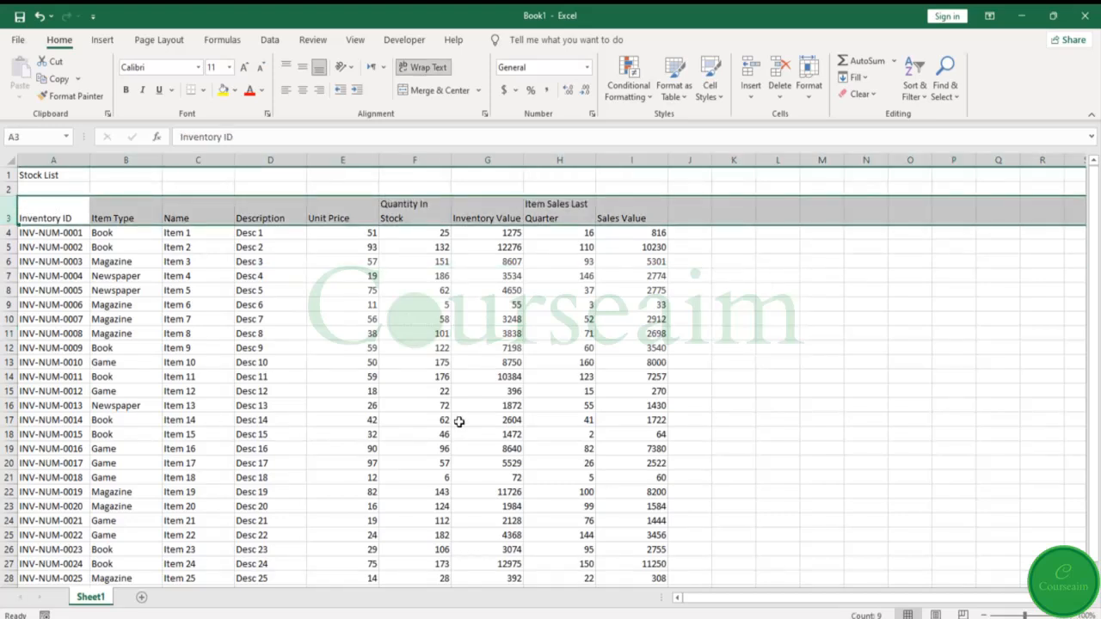